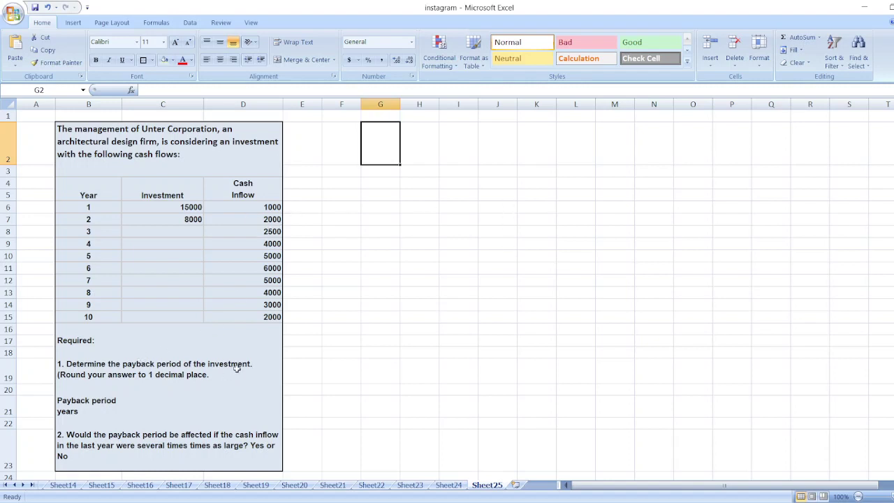
- Enter the title 'Computation of Payback Period:' in G2 and the Year header in G3
text(Compu)
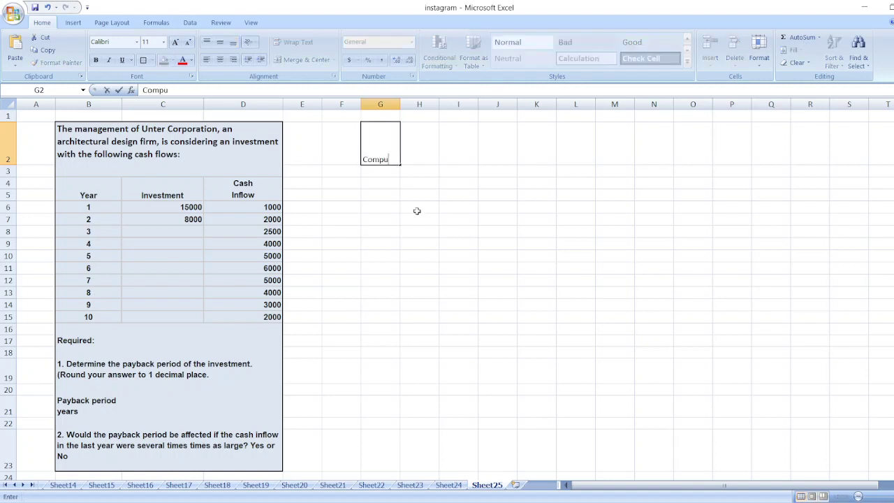
text(tation of Pa)
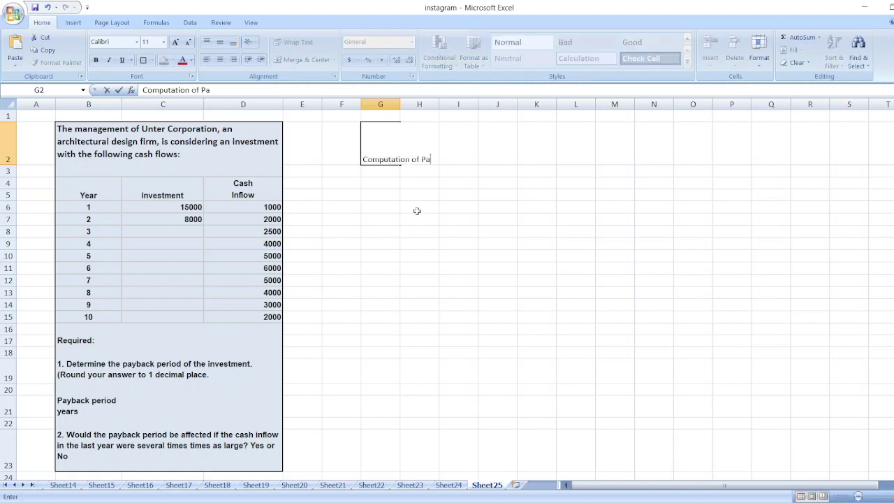
text(yback Perio)
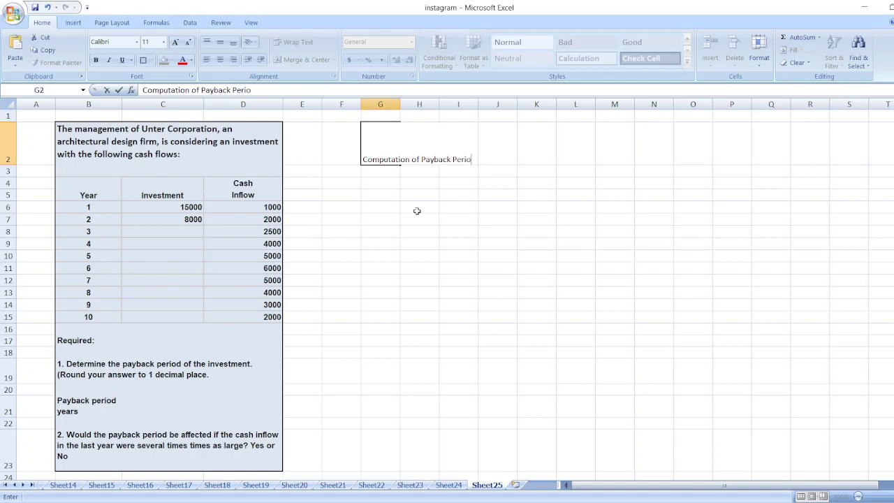
text(d:)
key(Return)
text(Yea)
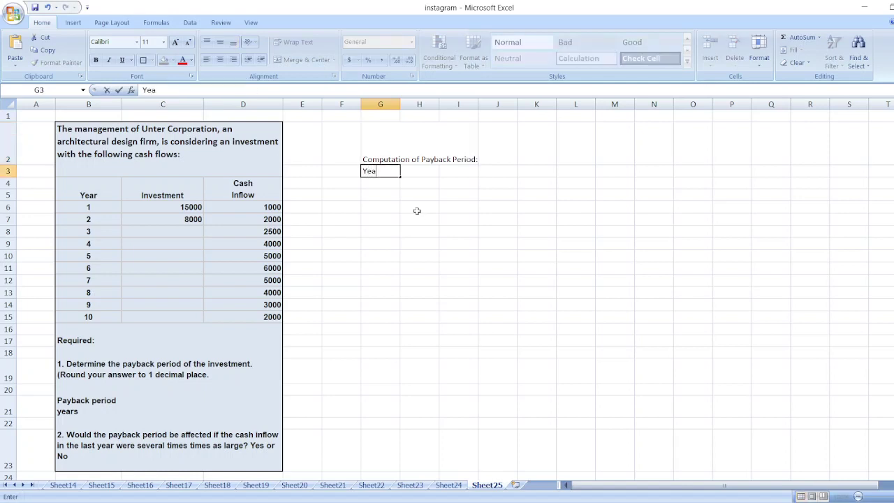
text(r)
key(Tab)
- Add the Cash Flows and Cumulative Cash Flows headers and widen columns H and I
text(C)
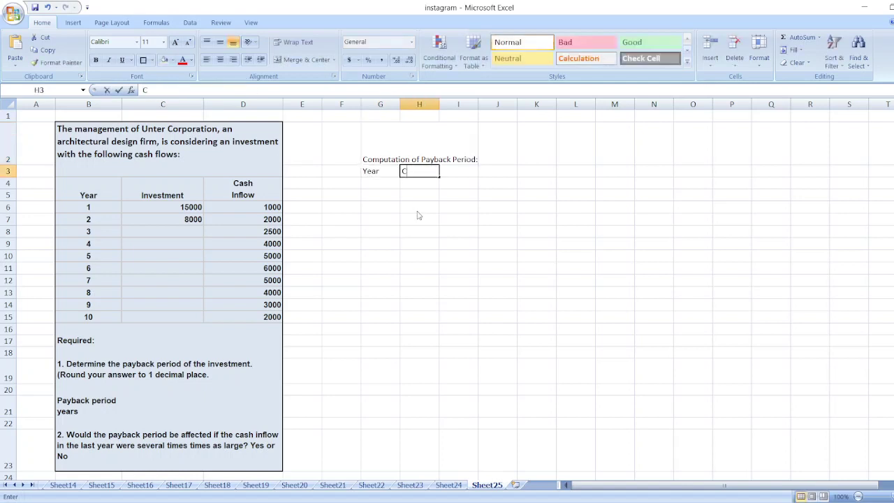
text(ash Flows)
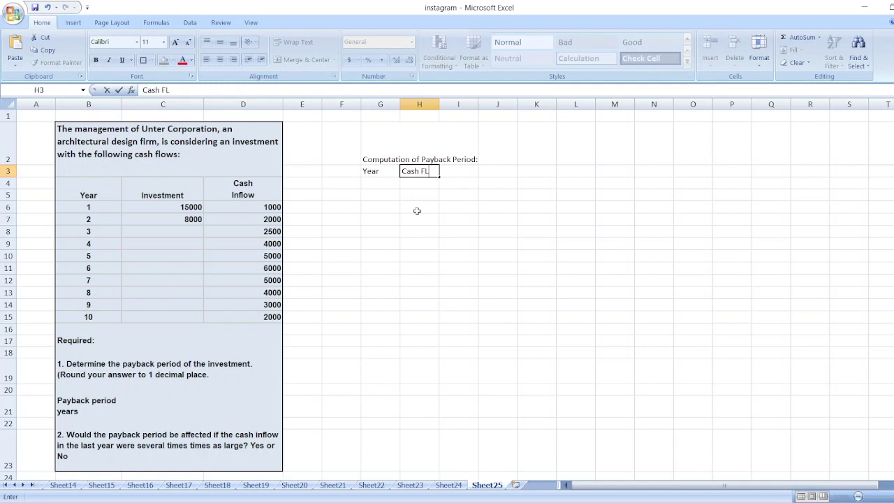
key(Tab)
text(Cum)
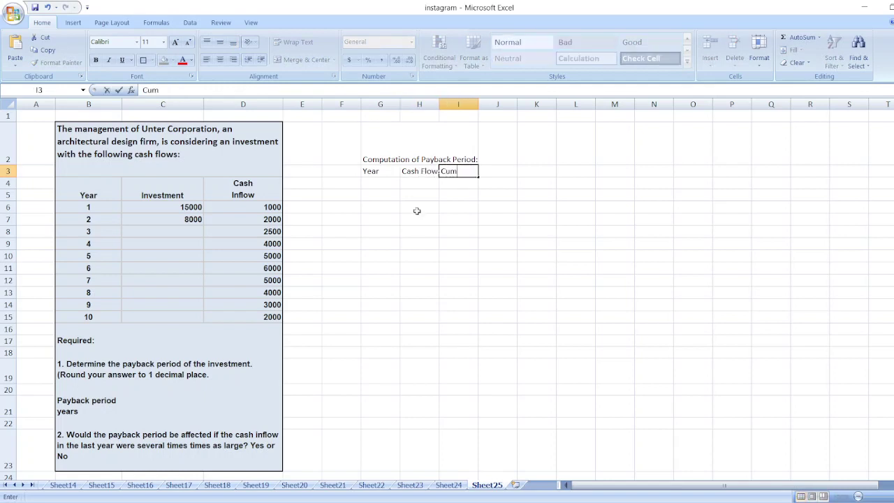
text(ulative Cash Flows)
key(Tab)
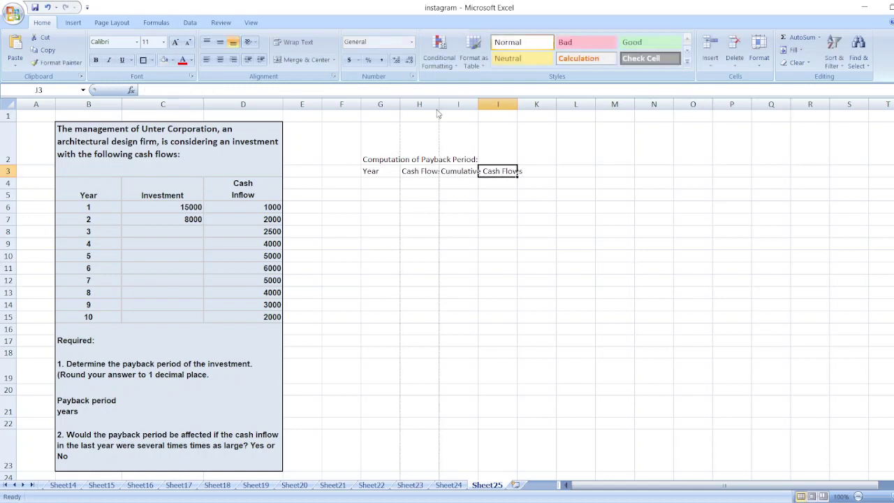
drag(438, 113, 591, 120)
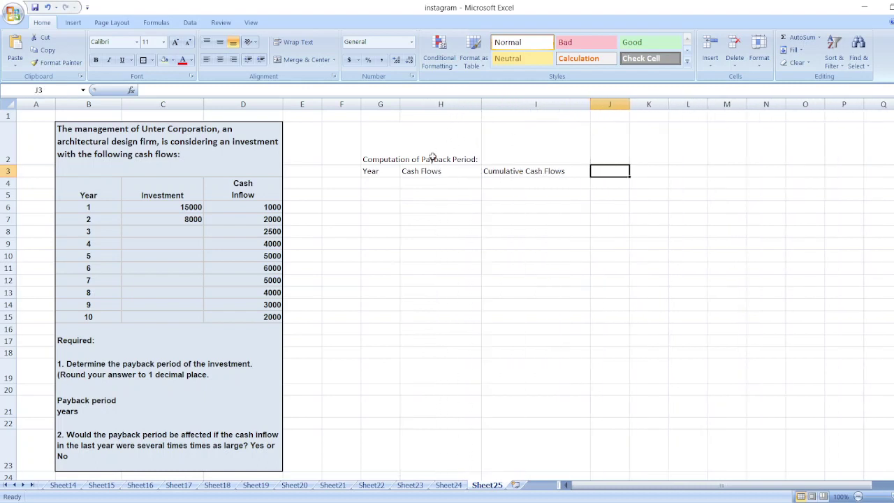
click(385, 184)
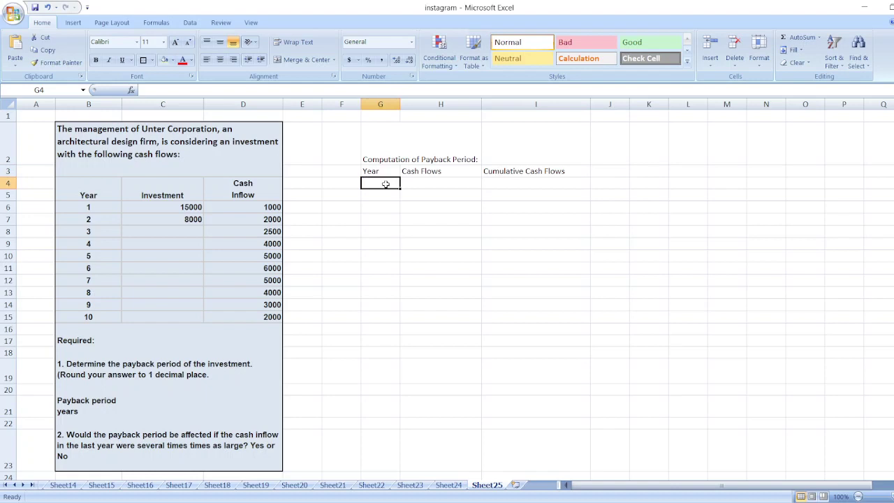
- Number the Year column 1 through 10 down cells G4 to G13
text(1)
key(Return)
text(2)
key(Return)
text(3)
key(Return)
text(4)
key(Return)
text(5)
key(Return)
text(6)
key(Return)
text(7)
key(Return)
text(8)
key(Return)
text(9)
key(Return)
text(10)
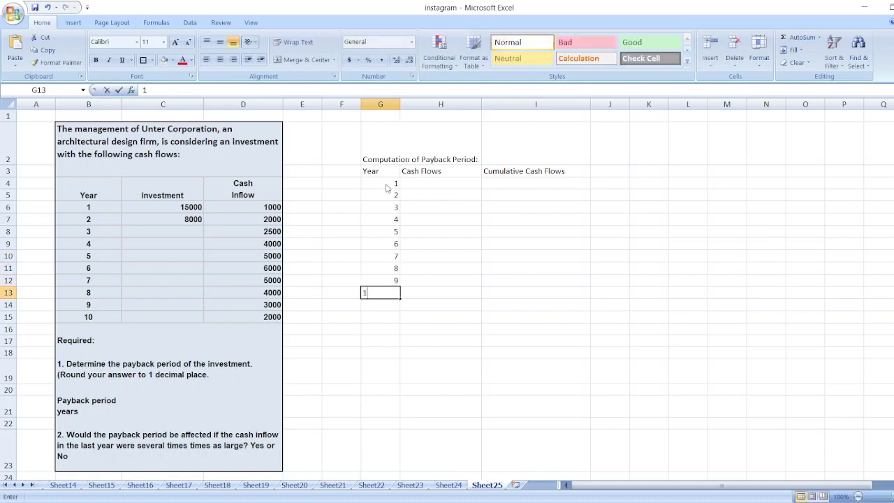
click(418, 185)
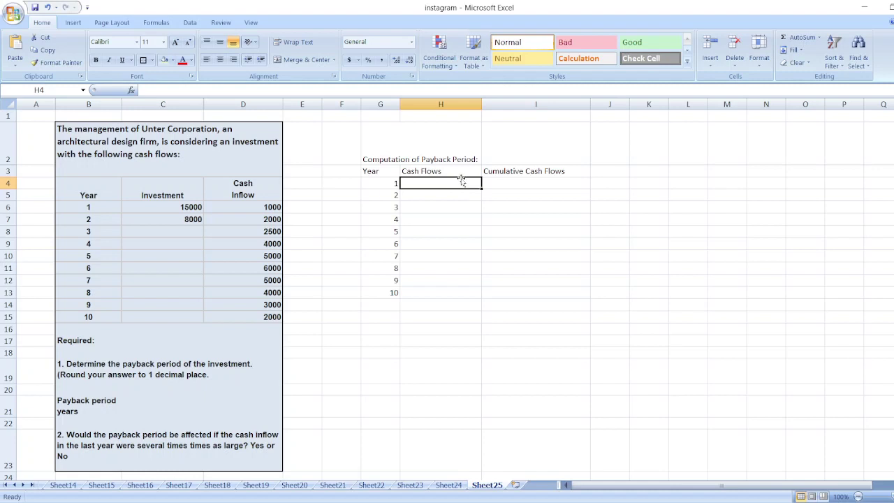
- Enter the year 1 and 2 net cash flows as =-15000+1000 and =-8000+2000
text(=-)
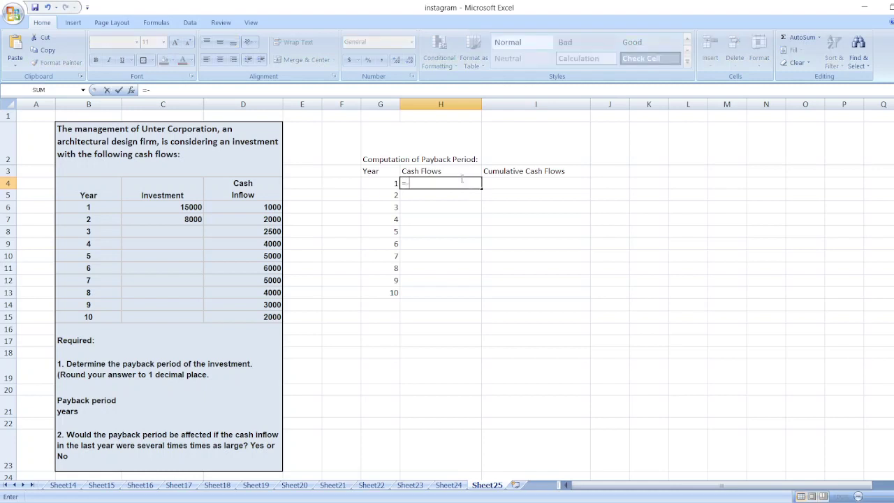
text(15000+1000)
key(Return)
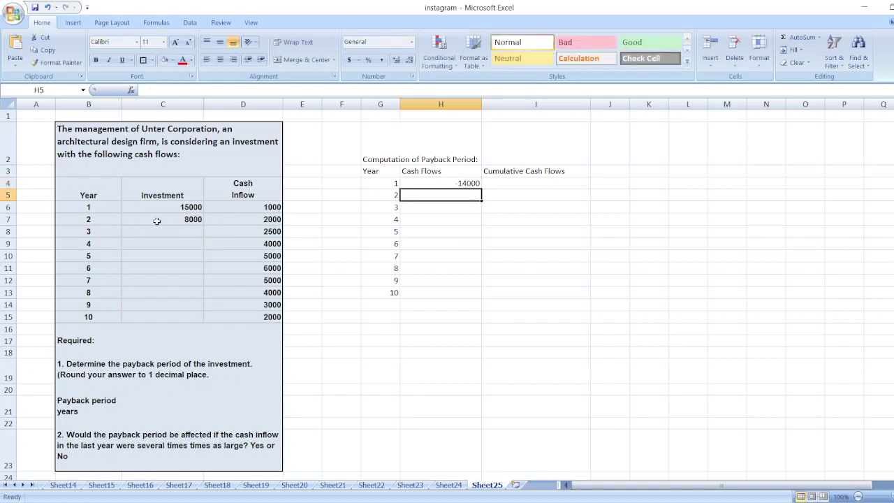
text(=-)
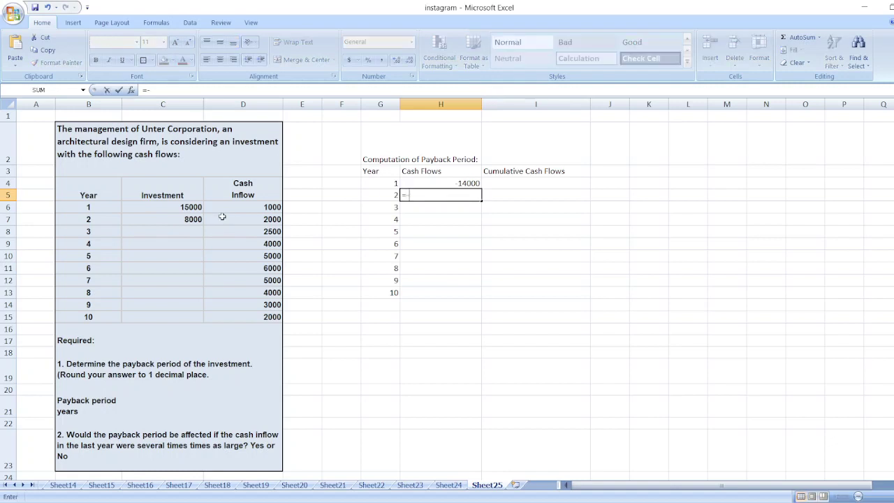
text(8000+)
text(200)
text(0)
key(Return)
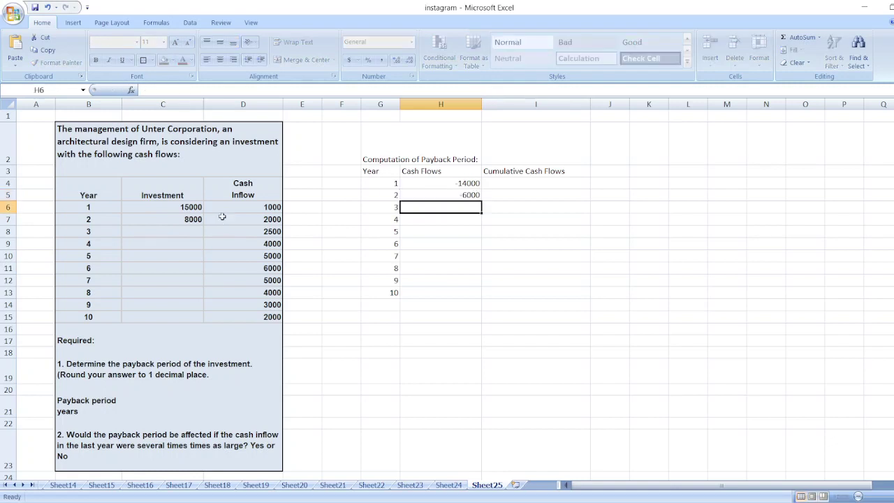
- Enter cash flows 2500, 4000, 5000 and 6000 for years 3 to 6
text(2500)
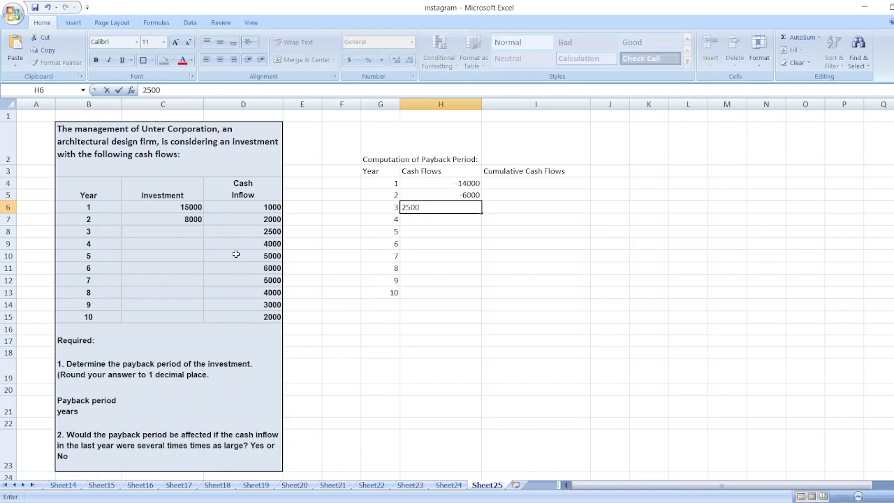
key(Return)
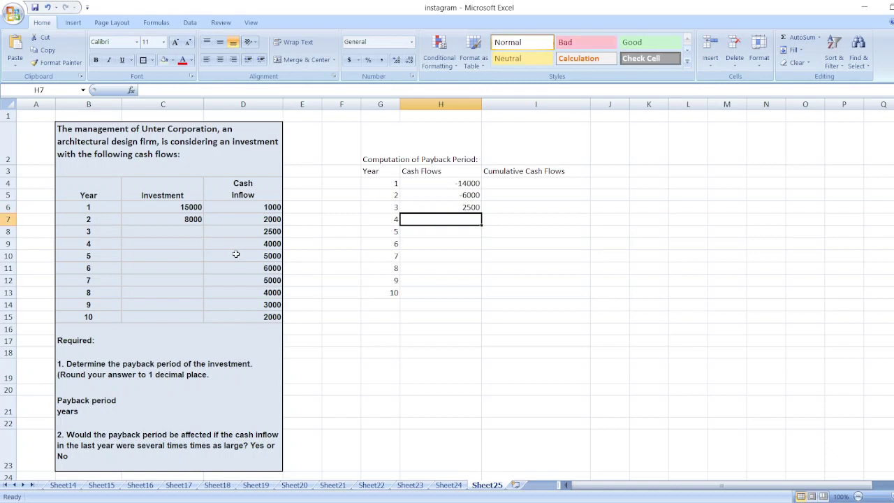
text(4000)
key(Return)
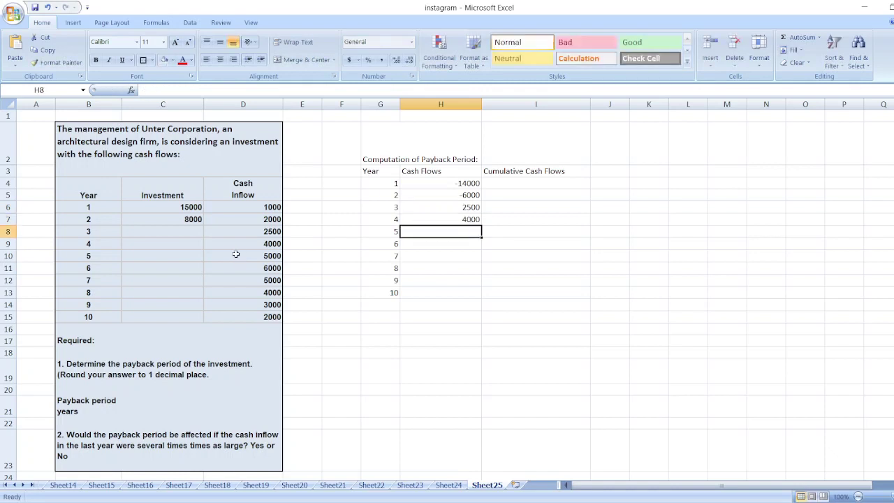
text(50000)
key(BackSpace)
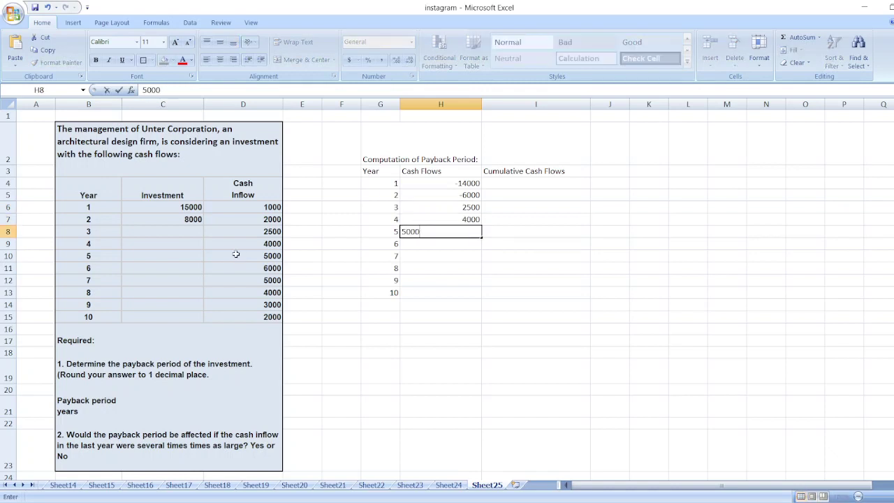
key(Return)
text(6000)
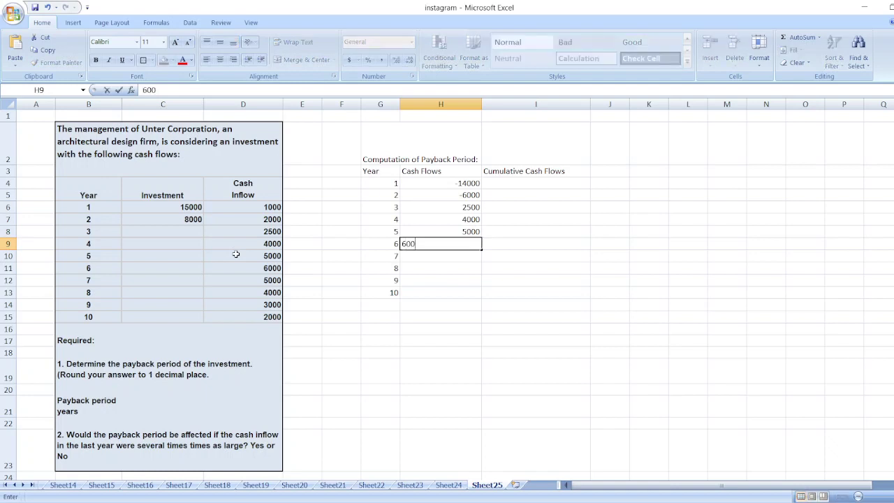
key(Return)
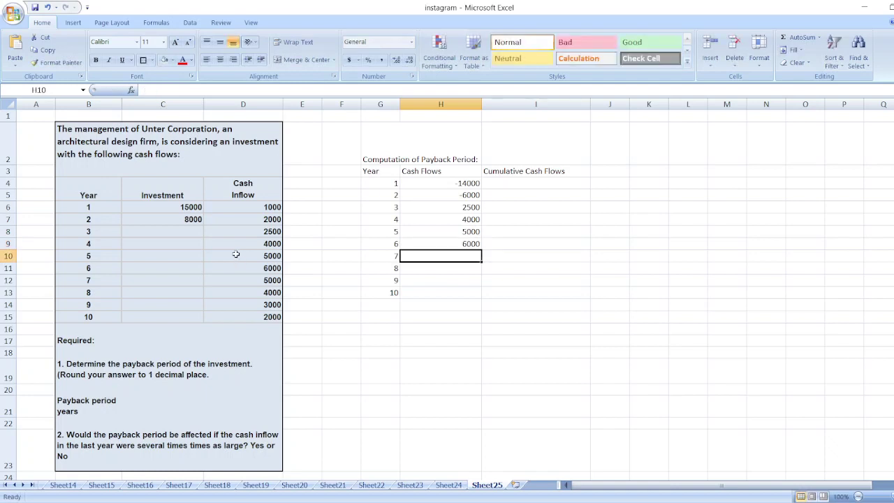
- Enter cash flows 5000, 4000, 3000 and 2000 for years 7 to 10
text(5000)
key(Return)
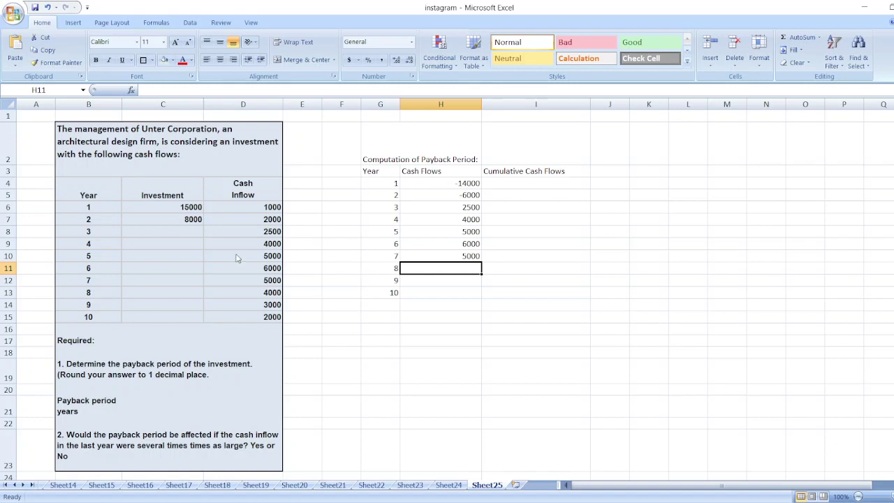
text(4000)
key(Return)
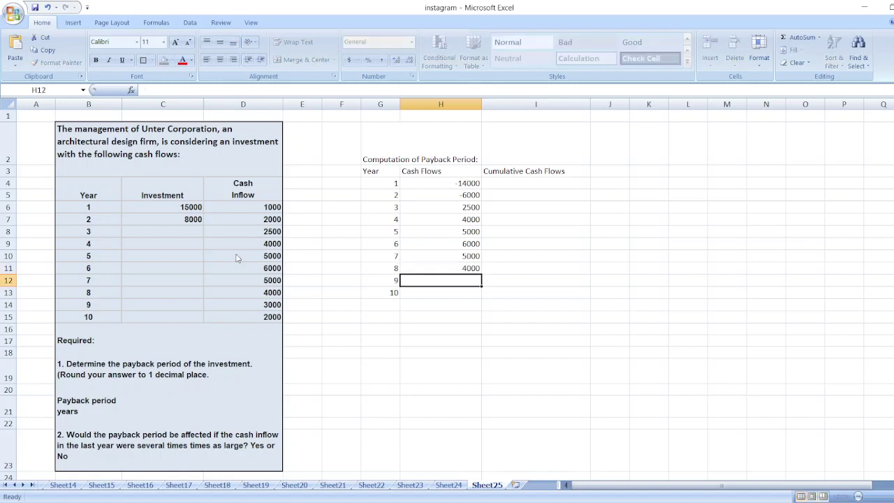
text(3000)
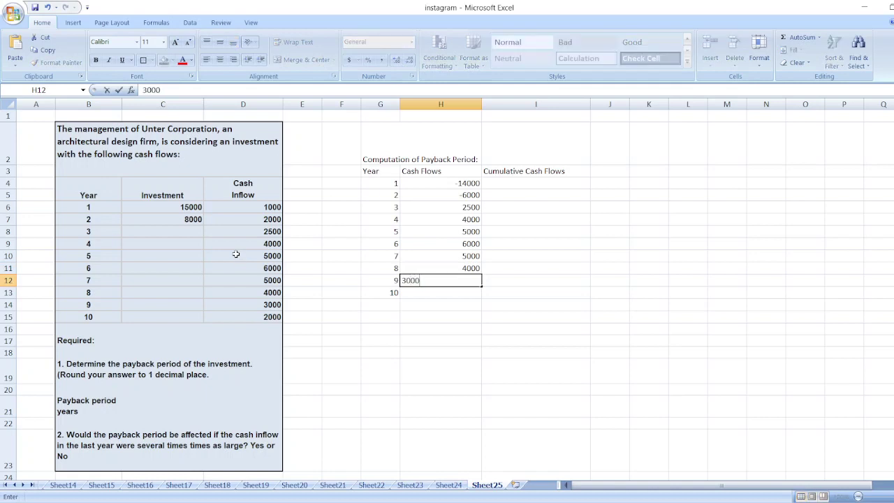
key(Return)
text(2000)
key(Return)
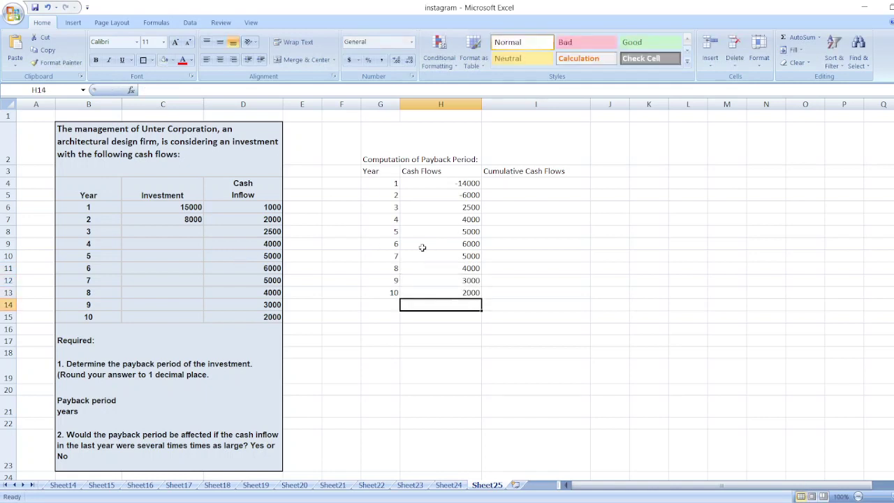
click(514, 185)
- Enter cumulative cash flows for years 1 and 2, giving -14000 and -20000
text(=)
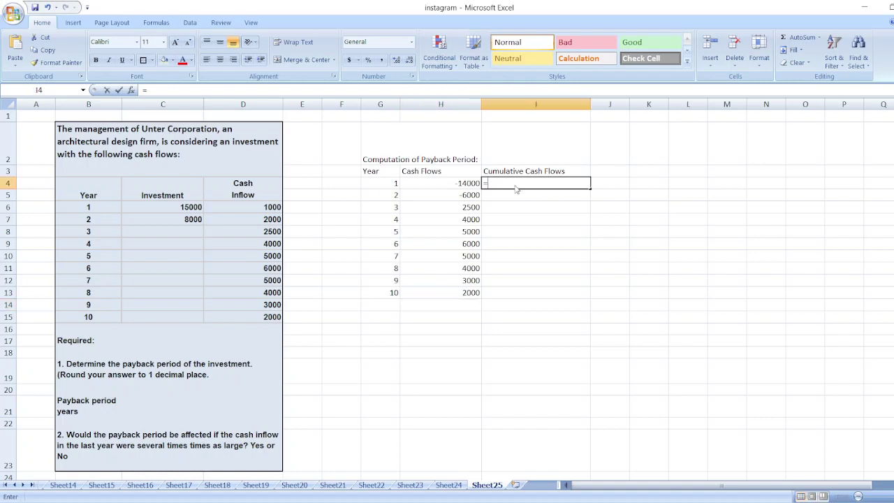
key(Left)
text(+)
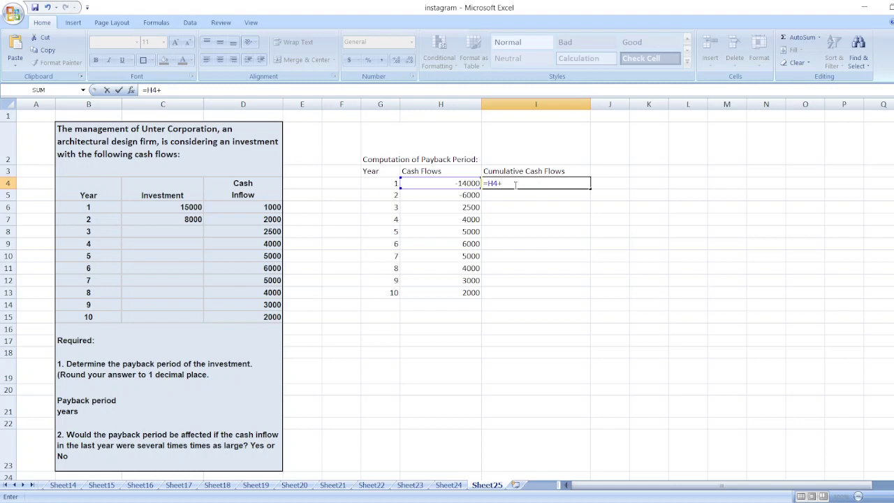
key(BackSpace)
key(Return)
text(=)
key(Left)
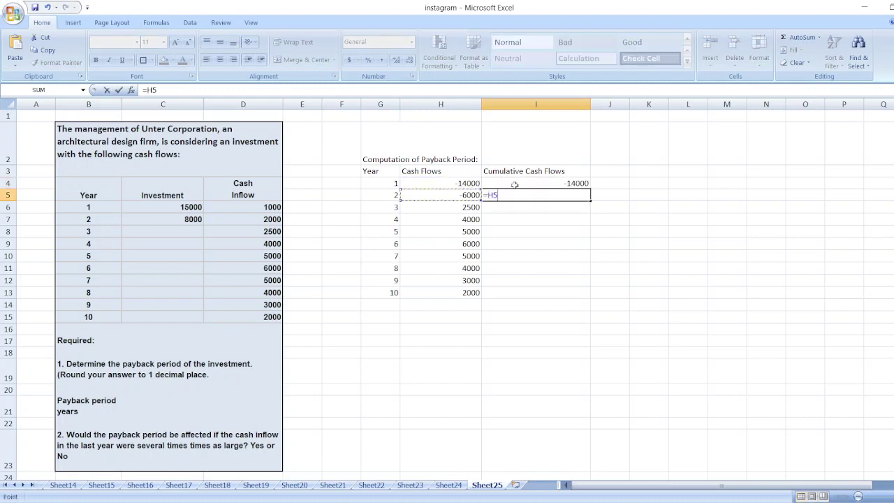
click(515, 185)
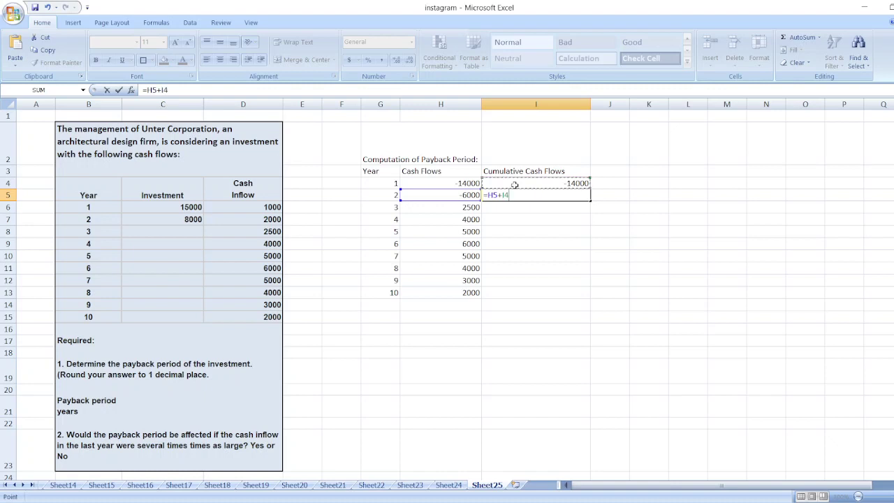
key(Return)
- Add running-total formulas for years 3 and 4, giving -17500 and -13500
text(=)
key(Left)
text(+)
key(Up)
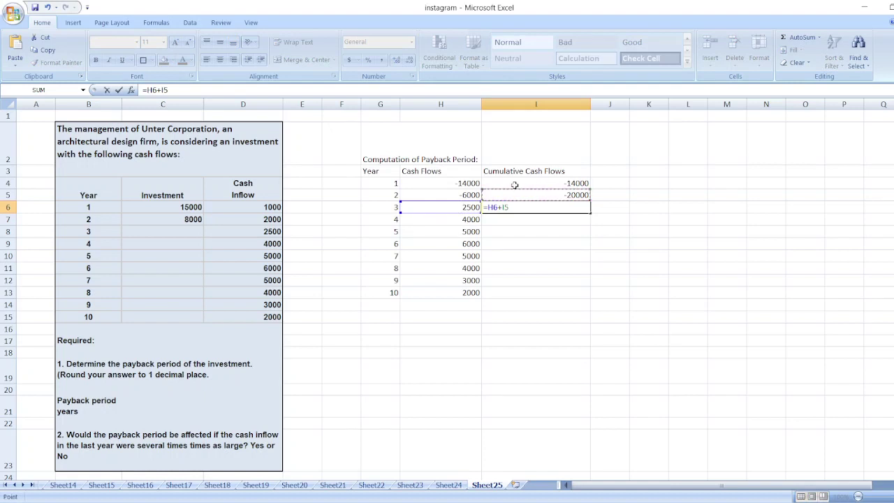
key(Return)
text(=)
key(Left)
text(+)
key(Up)
key(Return)
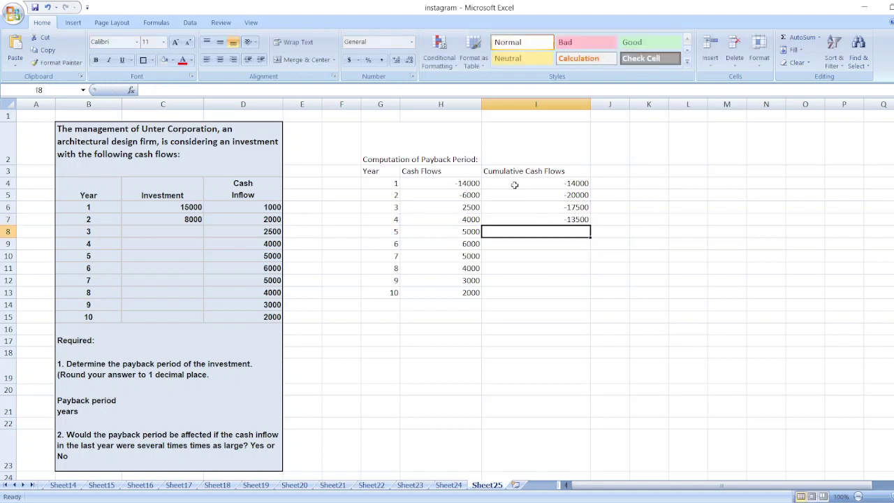
- Add running-total formulas for years 5 and 6, giving -8500 and -2500
text(=)
key(Left)
text(+)
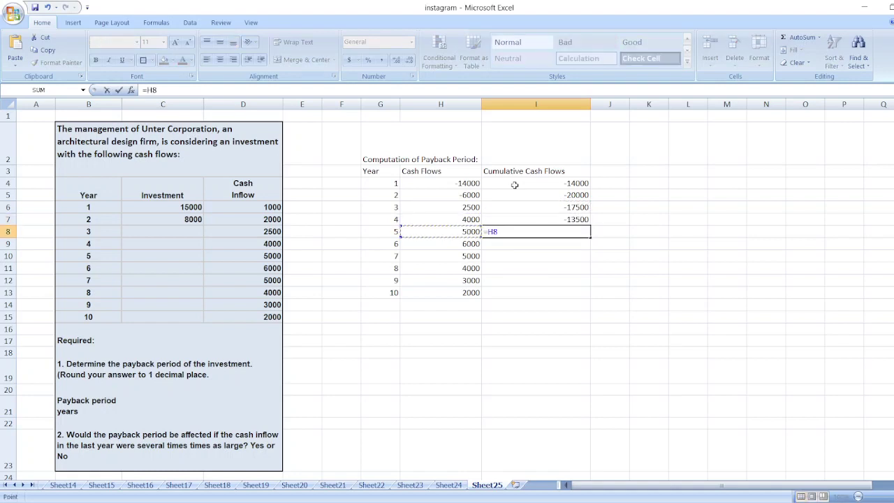
key(Up)
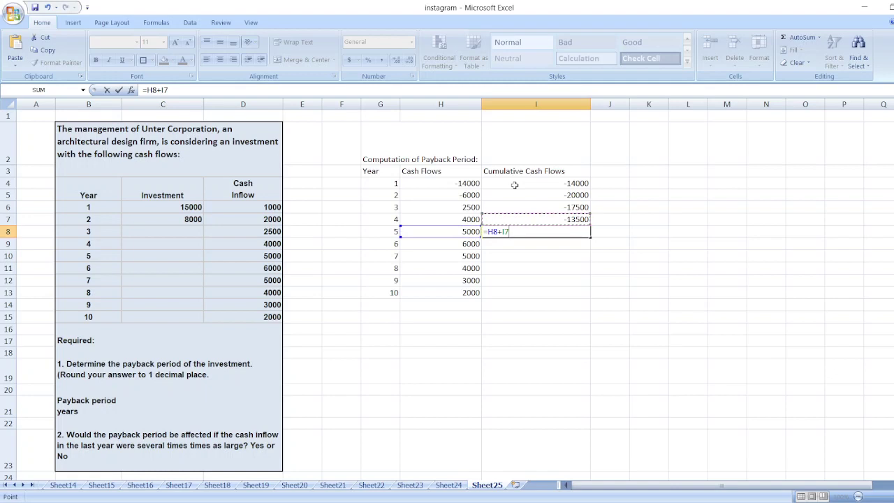
key(Return)
text(=)
key(Left)
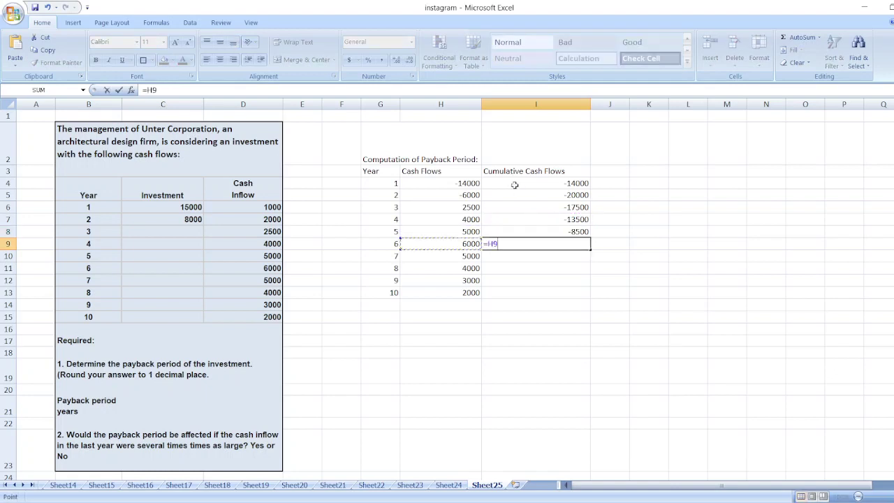
text(+)
key(Up)
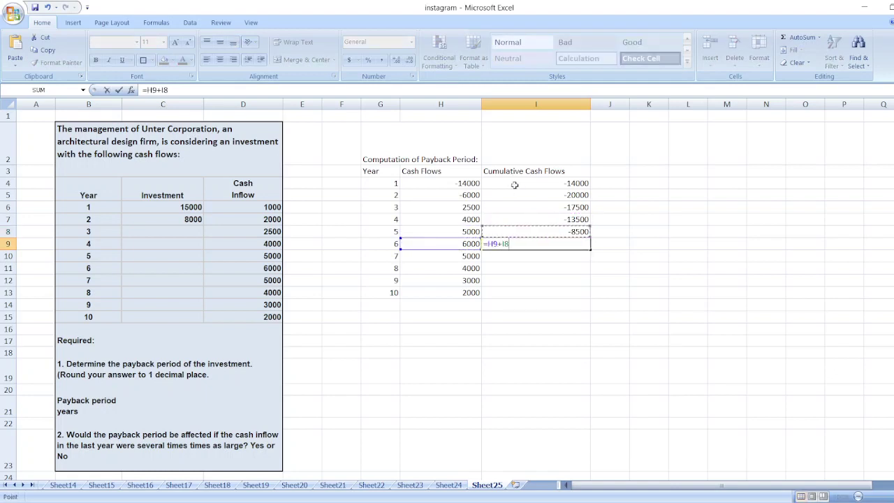
key(Return)
- Add running-total formulas for years 7 and 8, giving 2500 and 6500
text(=)
key(Left)
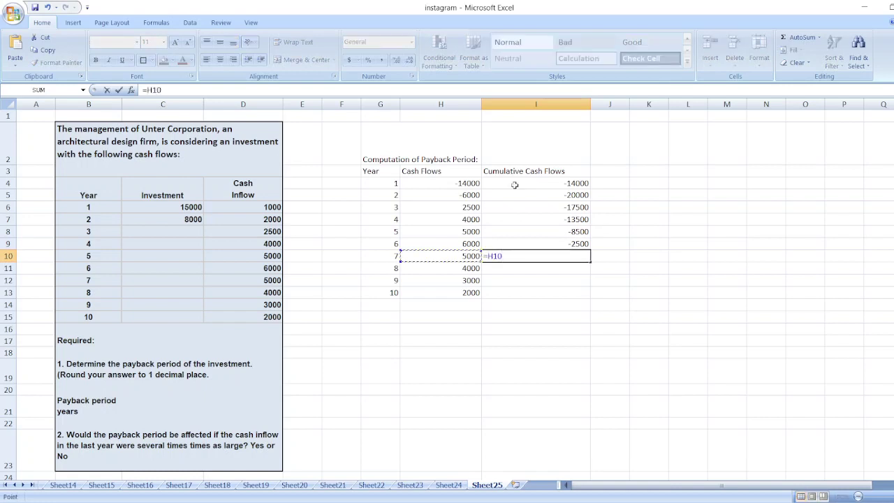
text(+)
key(Up)
key(Return)
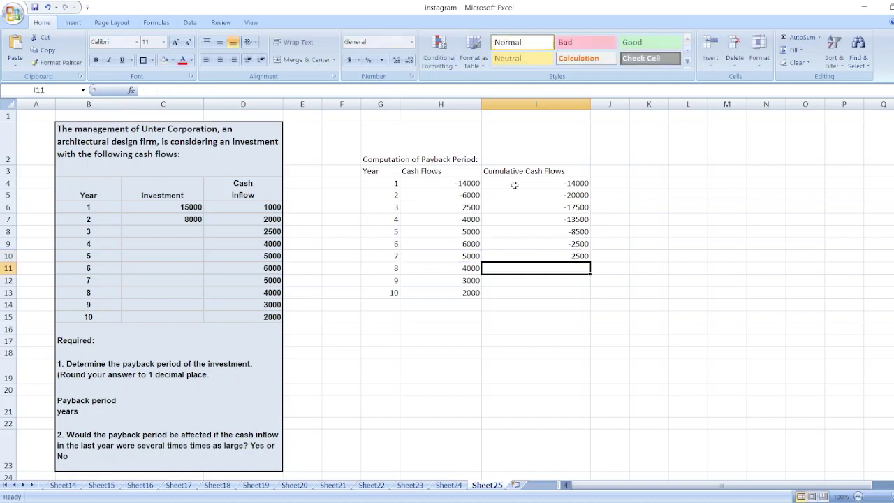
text(=)
key(Left)
text(+)
key(Up)
key(Return)
- Add running-total formulas for years 9 and 10, ending at 11500
text(=)
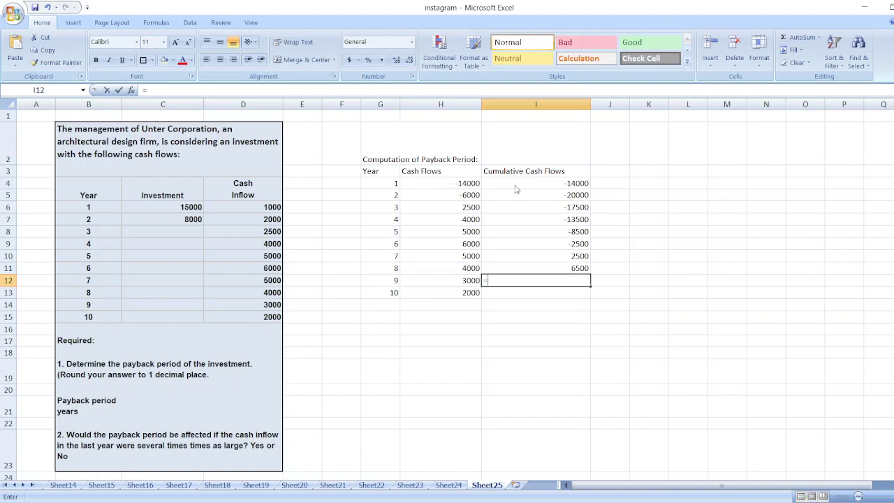
key(Left)
text(+)
key(Up)
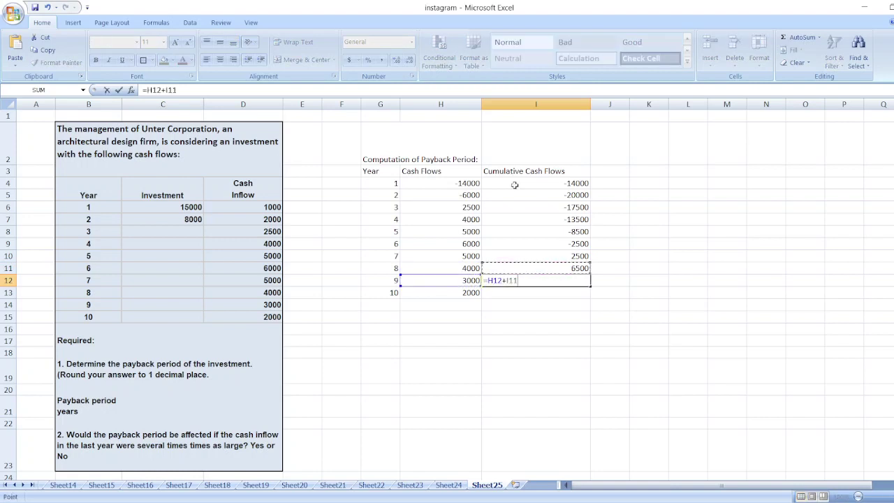
key(Return)
text(=)
key(Left)
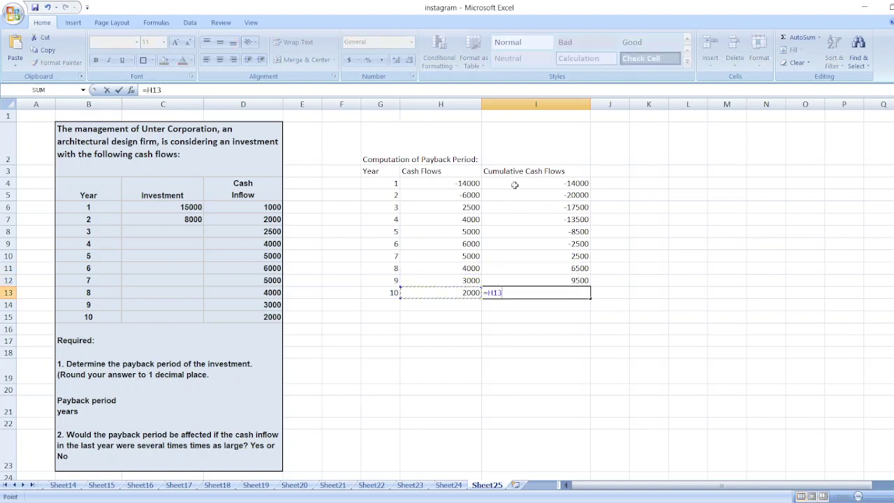
text(+)
key(Up)
key(Return)
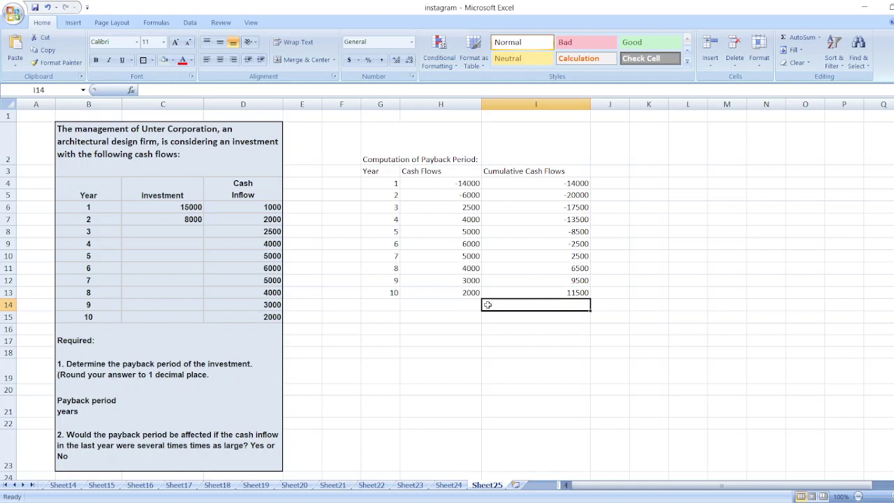
- Build the payback formula in I14 from year 6 (G9), shortfall I9 and year 7 cash flow H10
text(=)
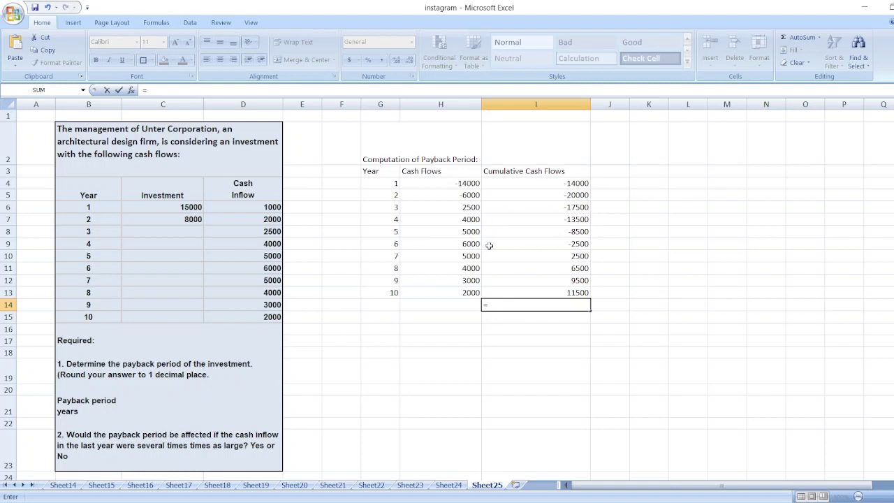
click(394, 242)
text(+()
click(550, 244)
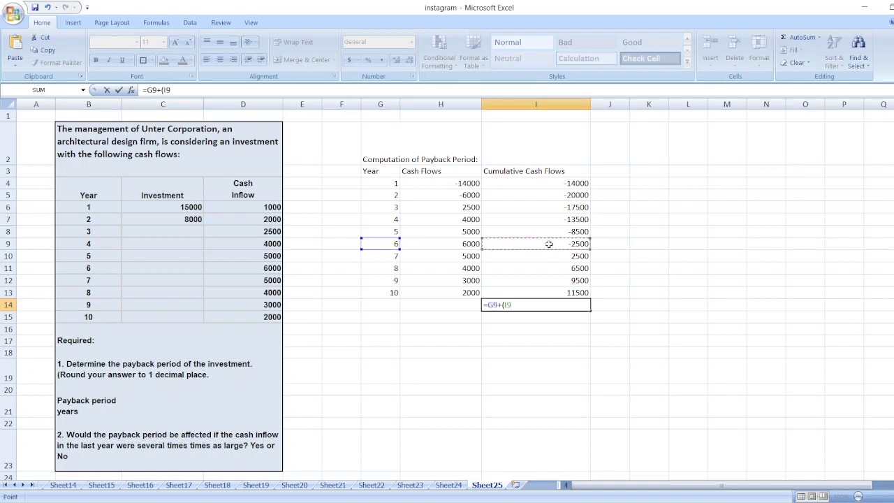
text(/)
click(464, 258)
text())
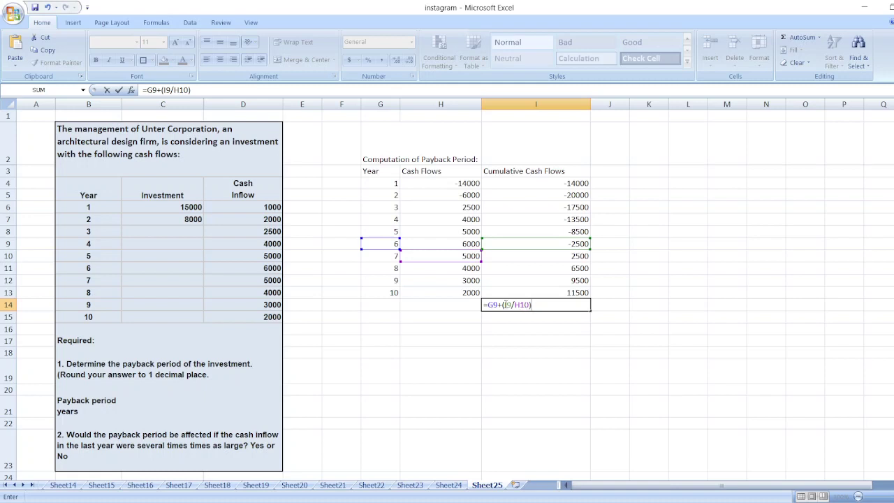
key(Left)
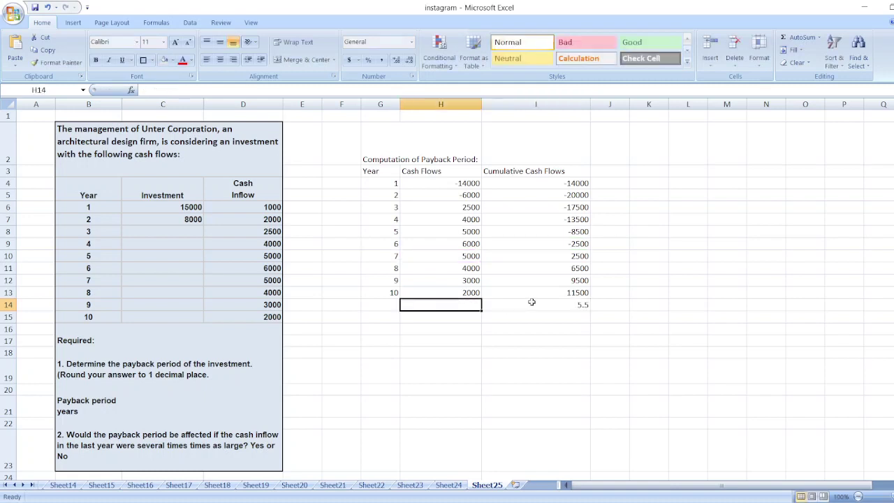
- Fix the formula's sign in the formula bar so the payback shows 6.5
click(529, 303)
click(163, 89)
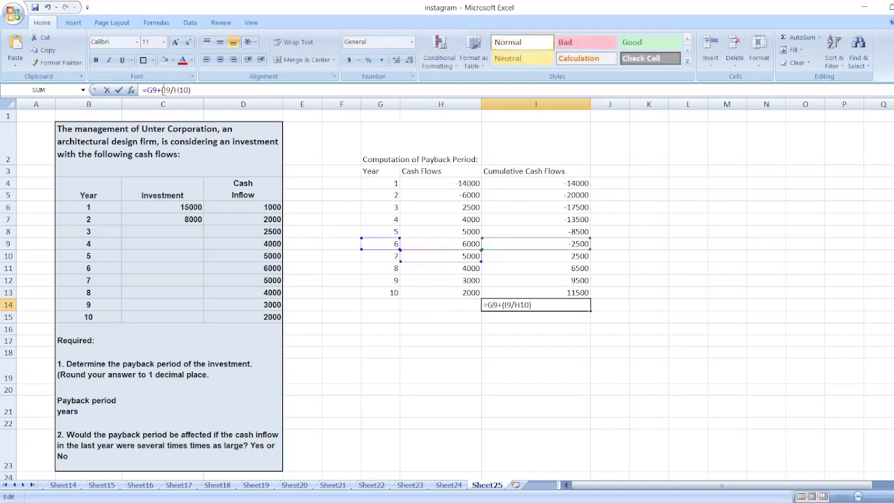
text(-)
key(Return)
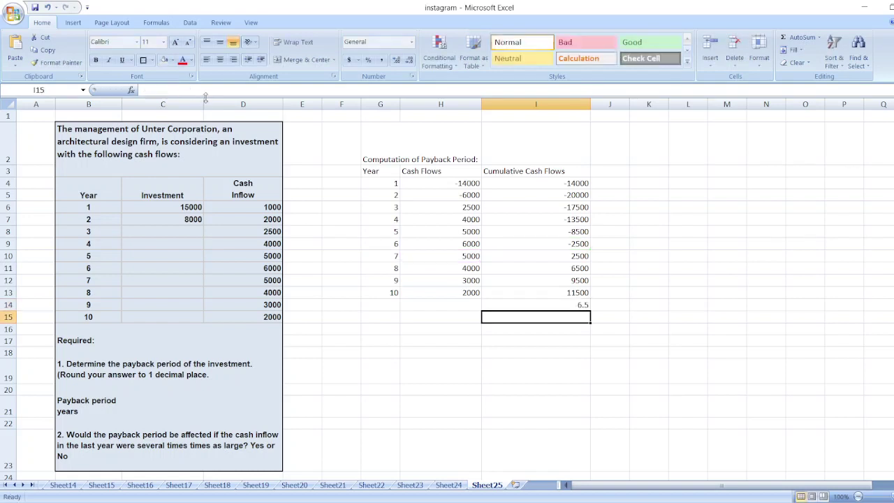
- Label row 14 with 'Payback Period =' in H14 and 'Years' in J14
click(435, 302)
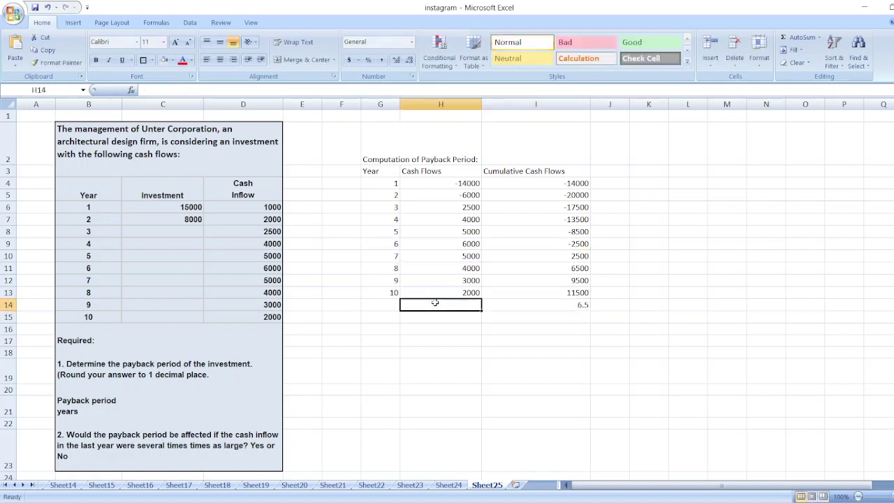
text(Payback Period)
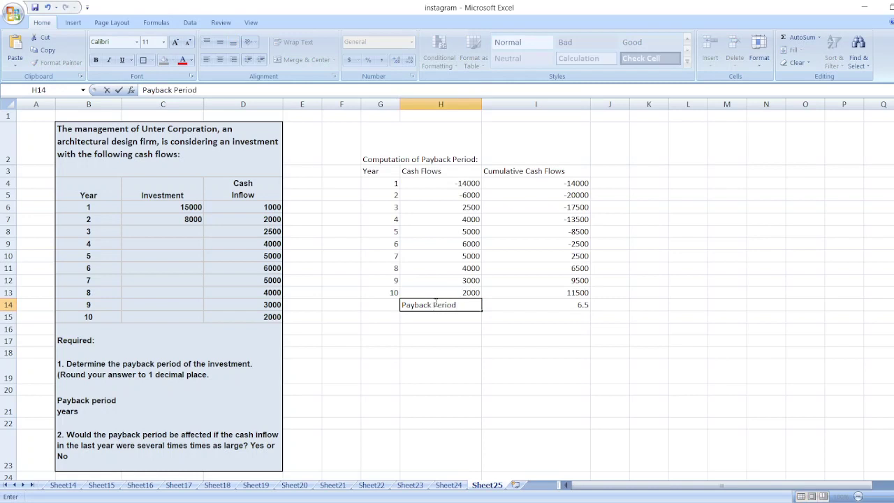
text( =)
key(Tab)
key(Tab)
text(ears)
key(Return)
key(Left)
key(Left)
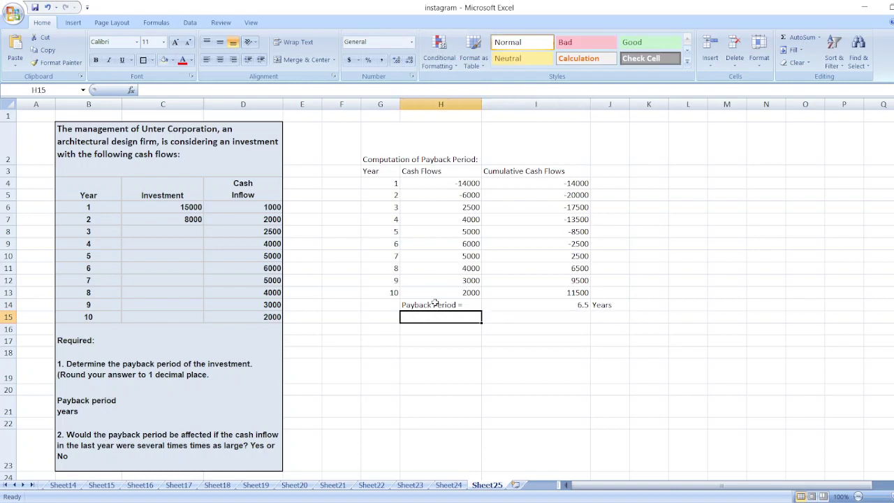
click(376, 162)
- Bold the title and column headers in G2:I3
key(shift+Right)
key(shift+Down)
key(shift+Right)
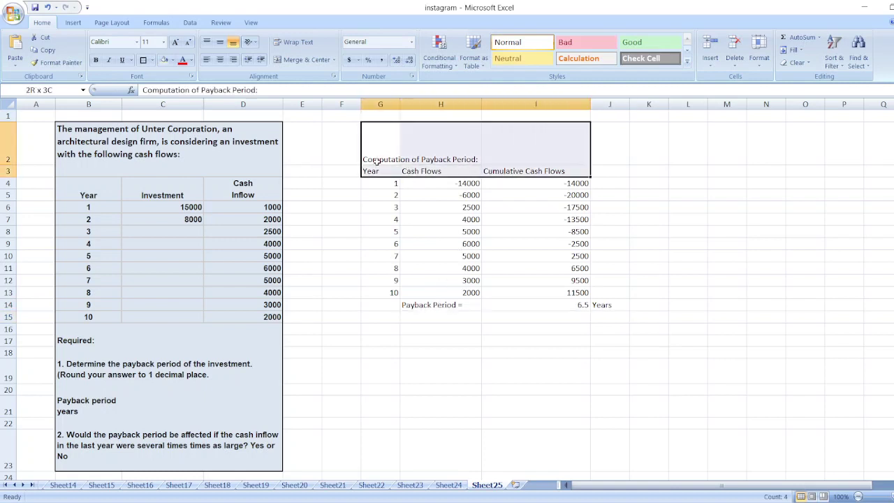
key(ctrl+b)
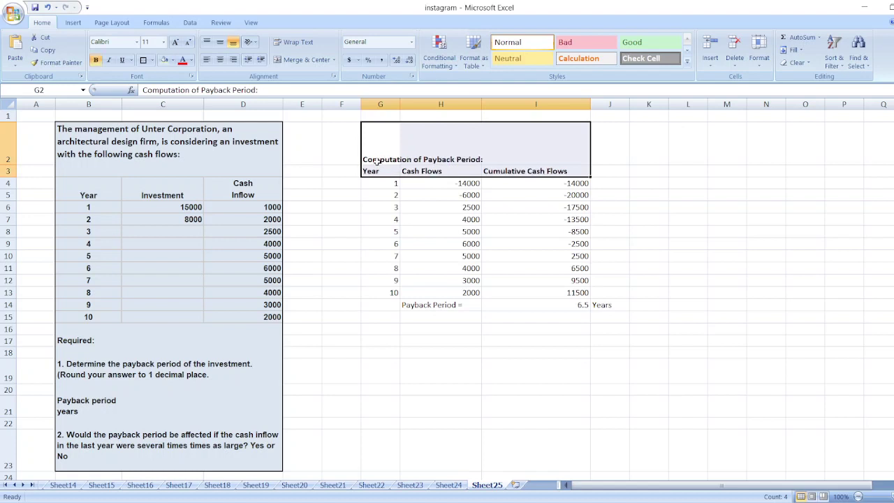
- Bold the payback period row H14:J14
click(422, 319)
key(Up)
key(shift+Right)
key(shift+Right)
key(ctrl+b)
click(420, 332)
key(Up)
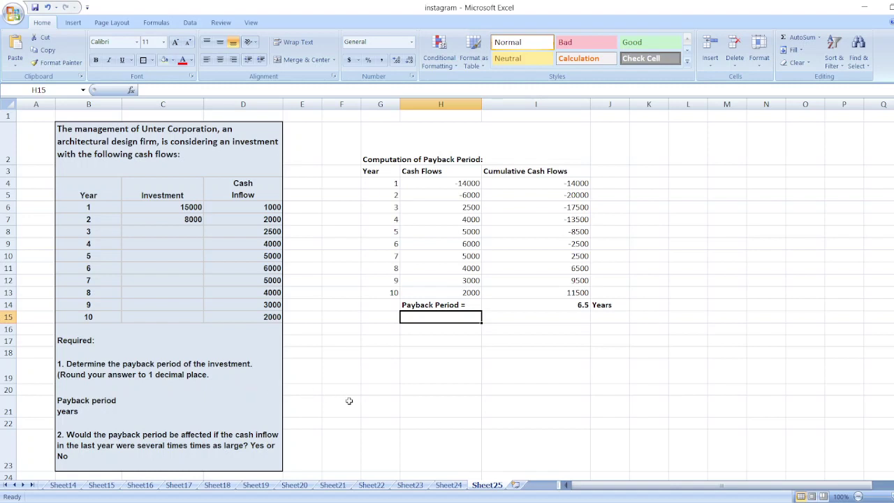
- Enter the answer 'No.' in cell H15
text(No.)
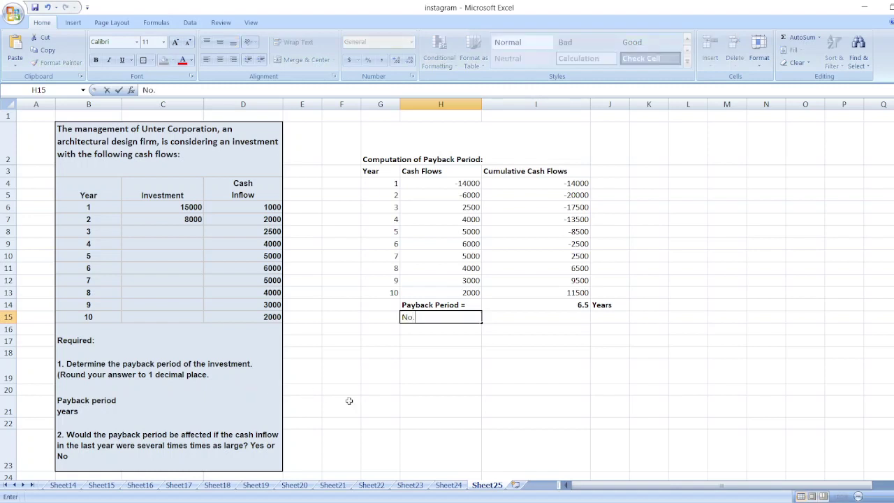
key(Return)
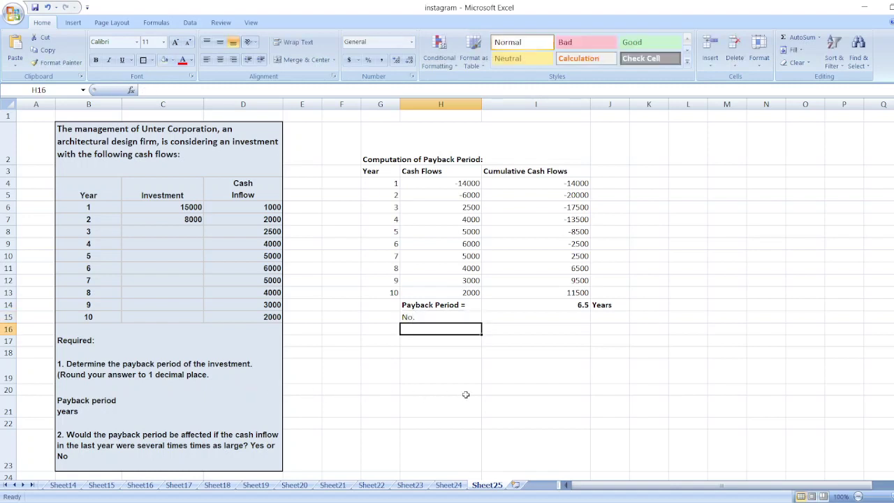